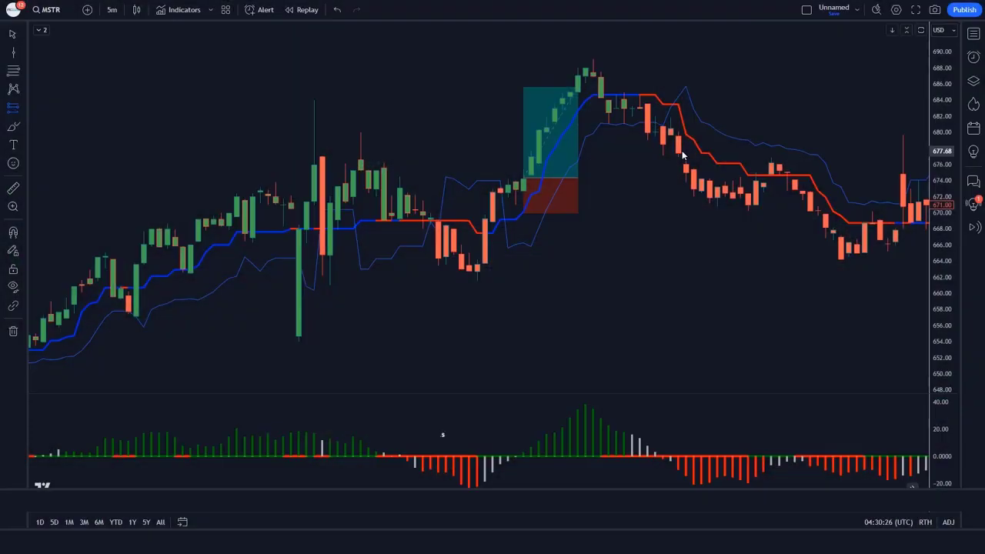
- Place a short trade just after the peak and lower its target
{"action": "left_click", "coordinate": [682, 156]}
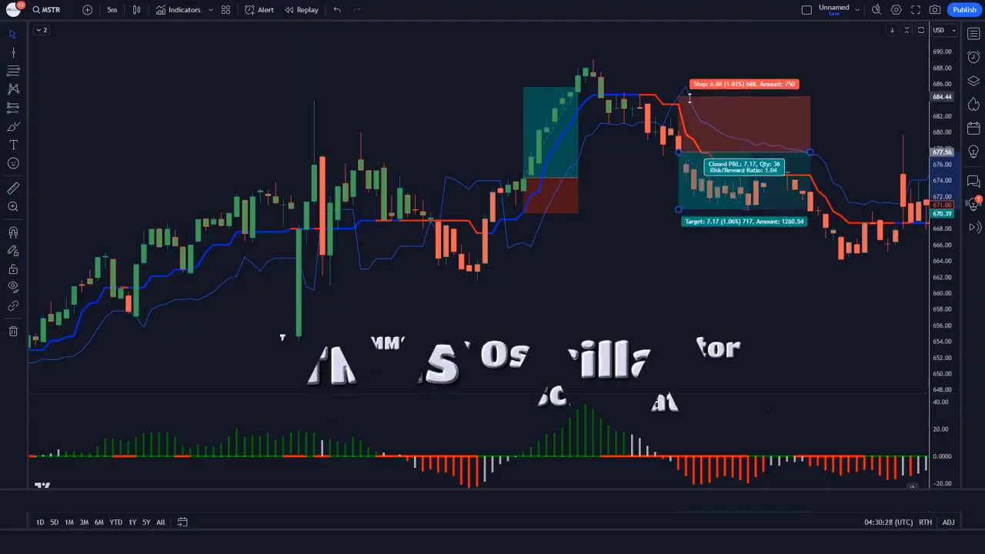
{"action": "left_click_drag", "start_coordinate": [678, 220], "coordinate": [678, 255]}
{"action": "left_click_drag", "start_coordinate": [853, 156], "coordinate": [494, 338]}
- Place a long trade near the decline's bottom with a raised stop and higher target
{"action": "left_click", "coordinate": [635, 324]}
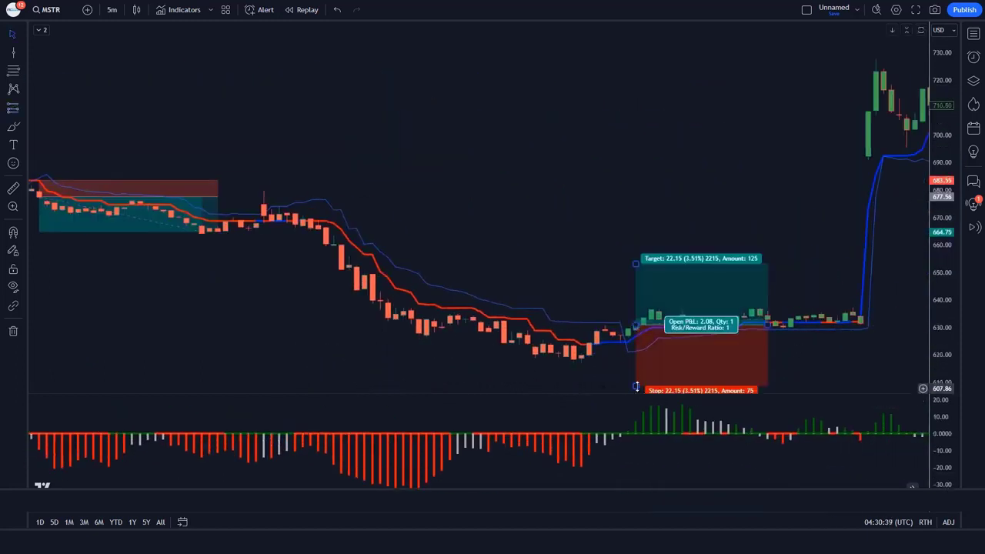
{"action": "left_click_drag", "start_coordinate": [636, 374], "coordinate": [636, 350]}
{"action": "left_click_drag", "start_coordinate": [635, 269], "coordinate": [636, 214]}
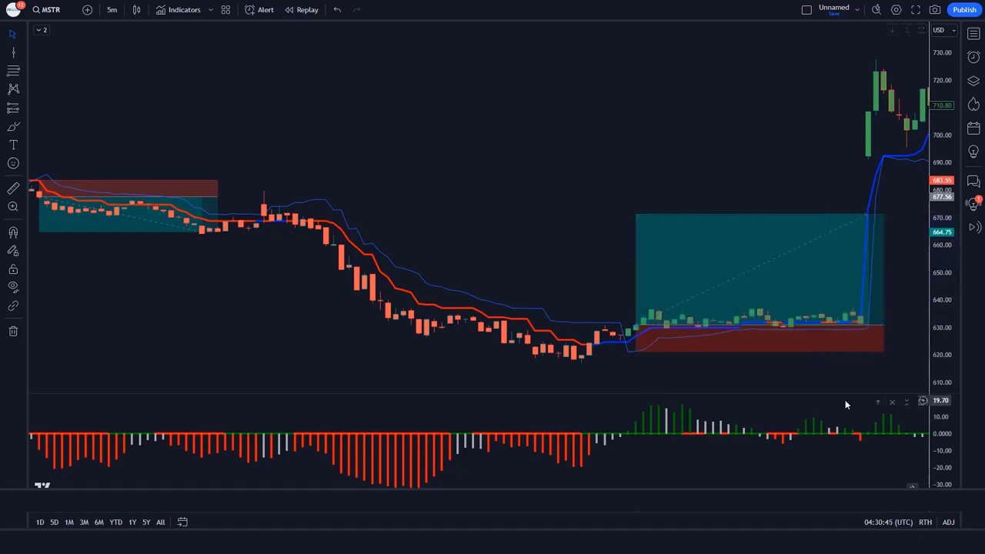
{"action": "left_click_drag", "start_coordinate": [845, 400], "coordinate": [638, 354]}
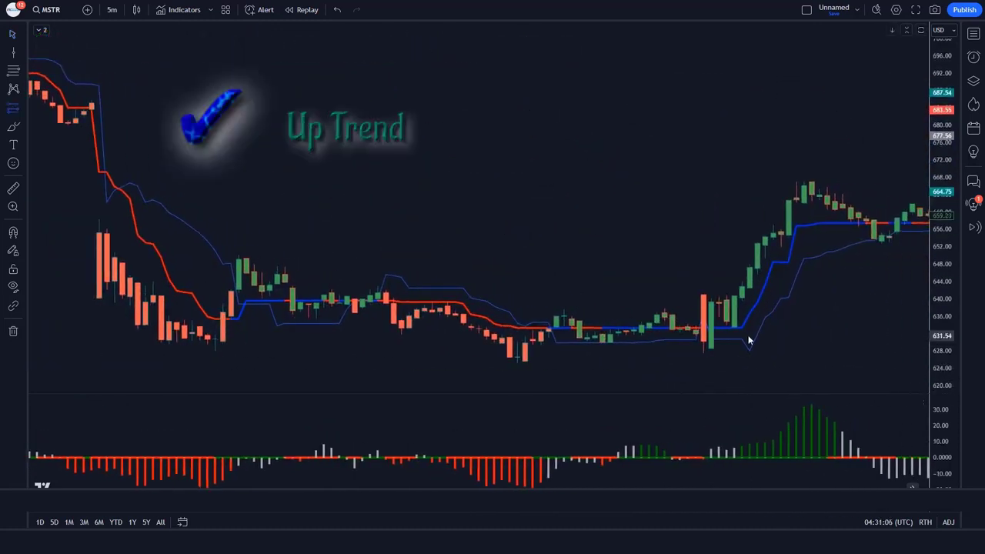
- Mark a long at the breakout candle with a tighter stop and shorter span, then a short near 656
{"action": "left_click", "coordinate": [734, 299]}
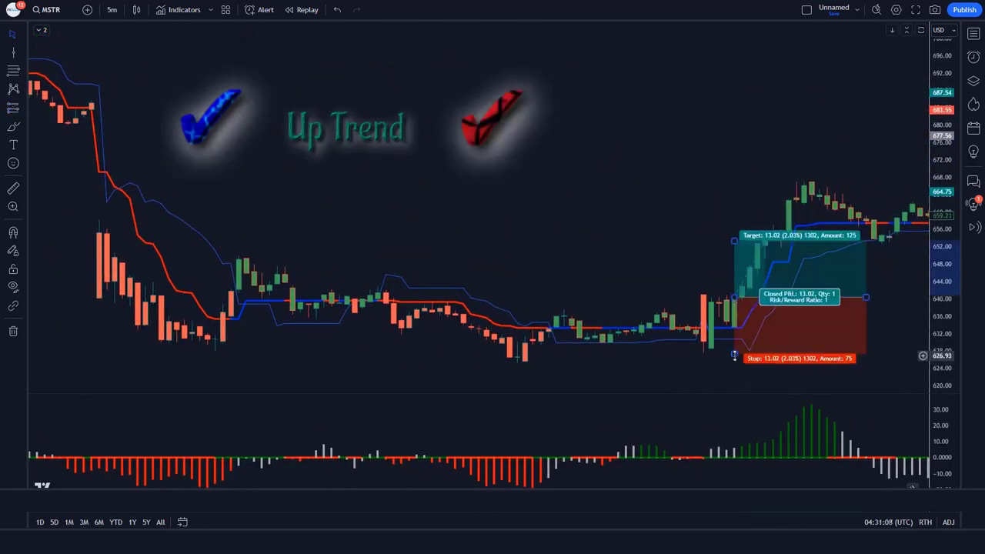
{"action": "left_click_drag", "start_coordinate": [734, 355], "coordinate": [734, 339]}
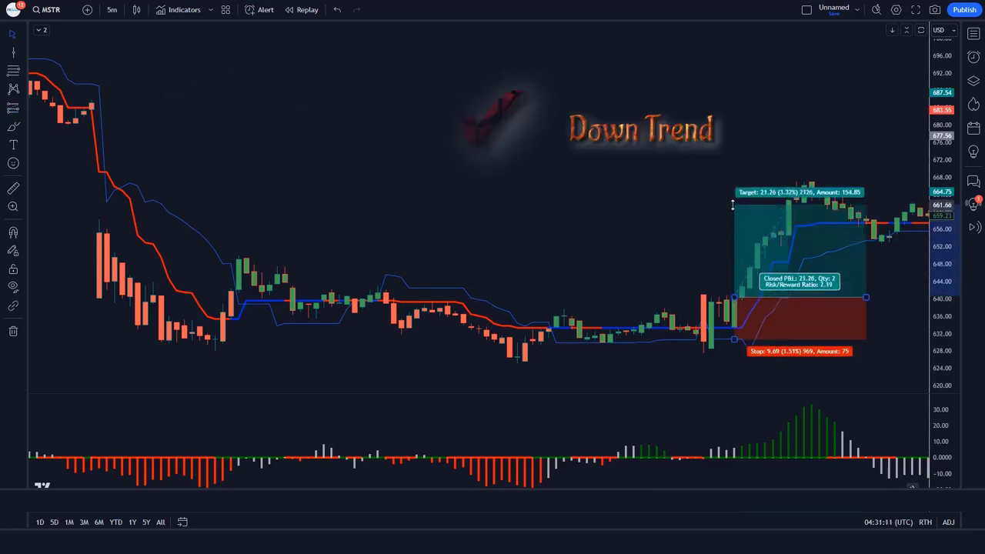
{"action": "left_click_drag", "start_coordinate": [865, 297], "coordinate": [803, 297]}
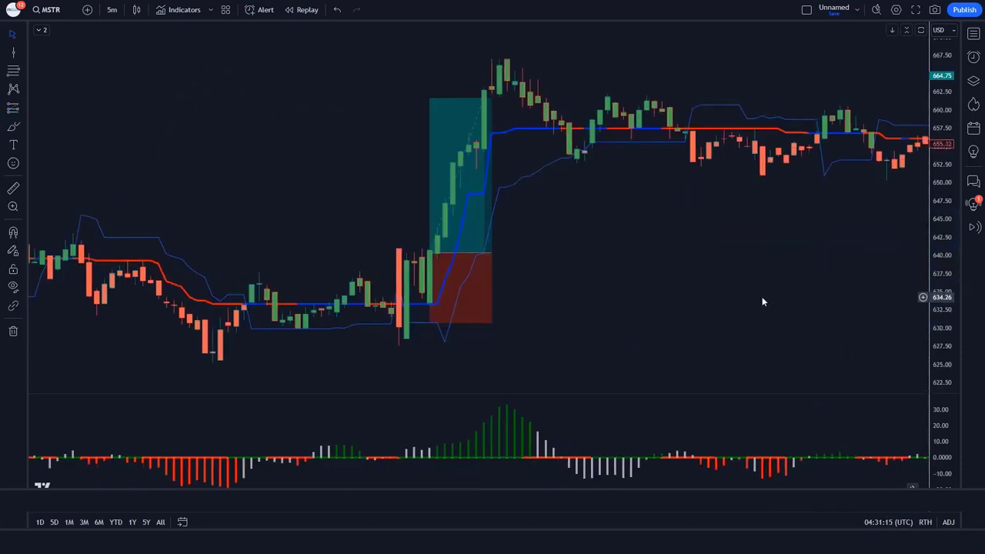
{"action": "scroll", "coordinate": [742, 323], "scroll_direction": "right", "scroll_amount": 5}
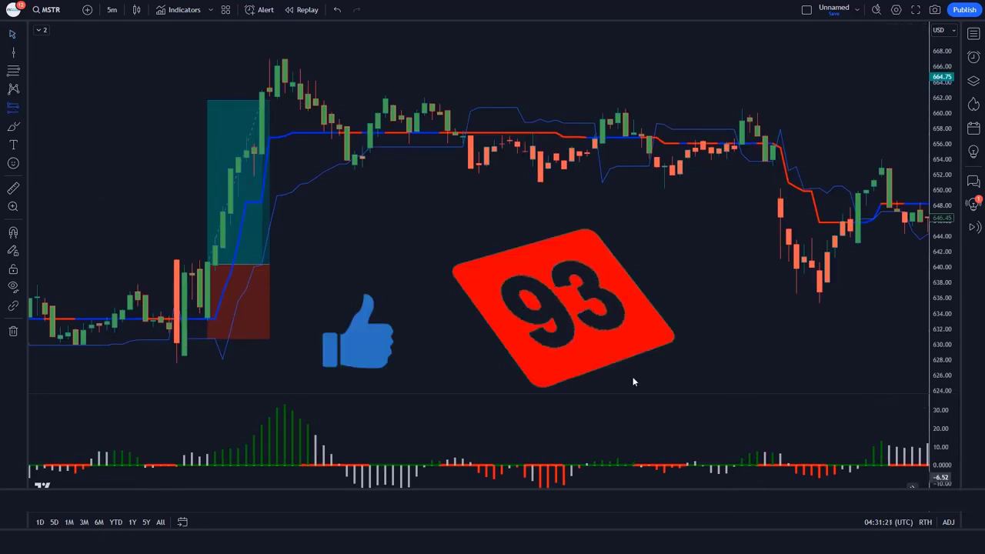
{"action": "left_click", "coordinate": [485, 166]}
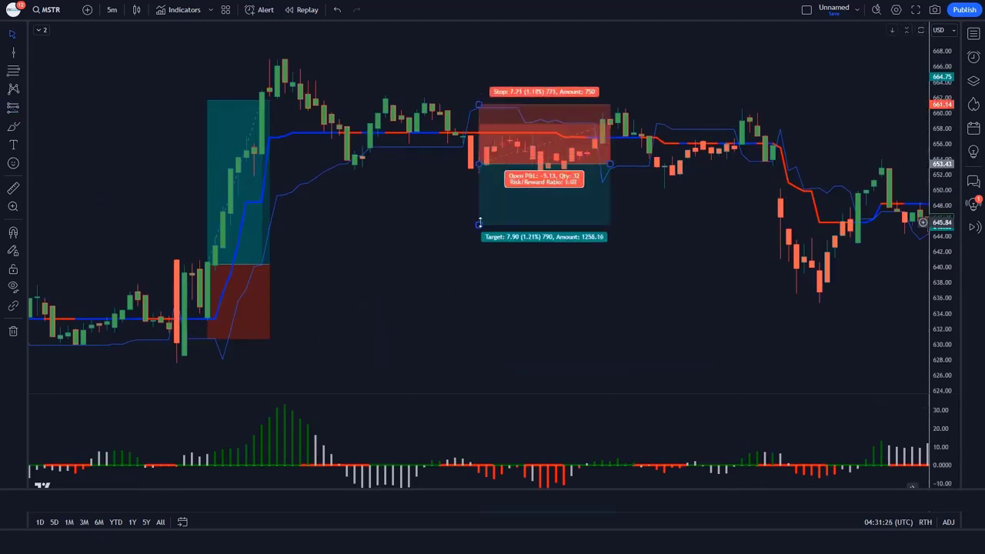
{"action": "left_click_drag", "start_coordinate": [479, 223], "coordinate": [479, 286]}
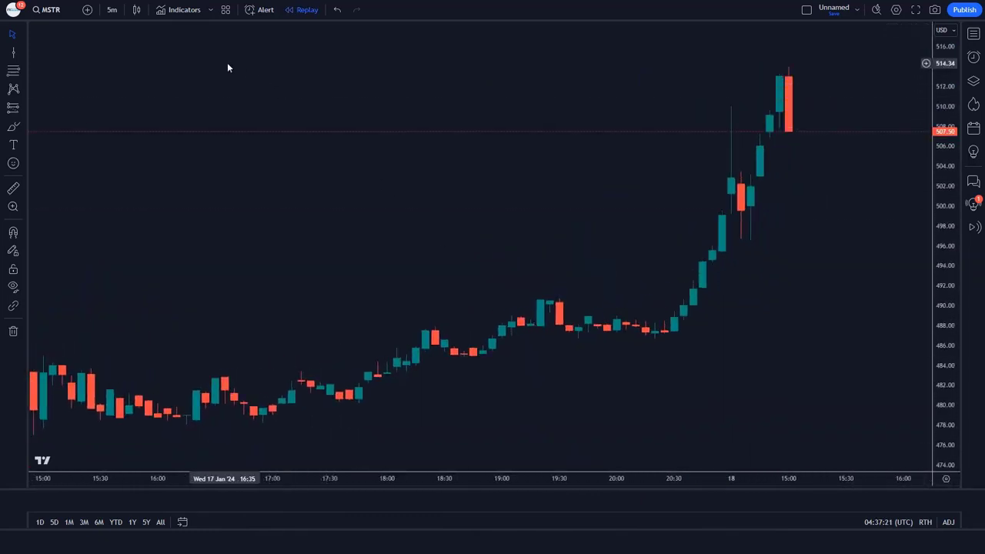
- Add the TMMS Oscillator indicator to the chart
{"action": "left_click", "coordinate": [183, 15]}
{"action": "type", "text": "TMMS Oscillator"}
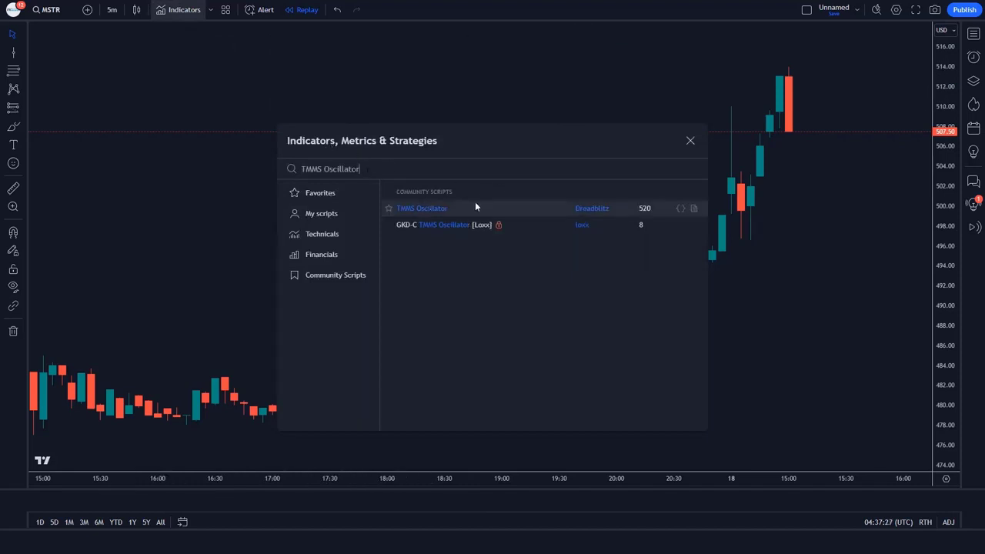
{"action": "left_click", "coordinate": [453, 206]}
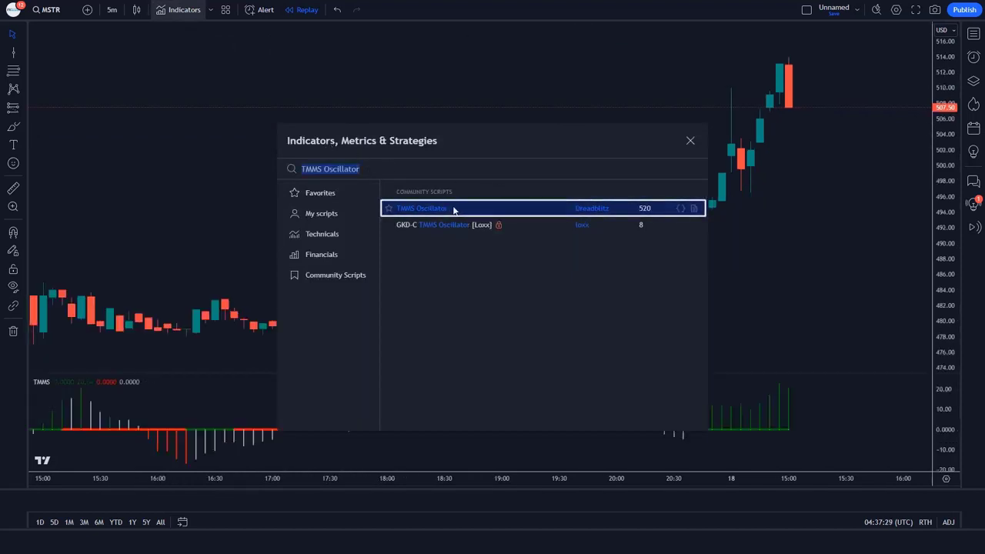
{"action": "left_click", "coordinate": [689, 142]}
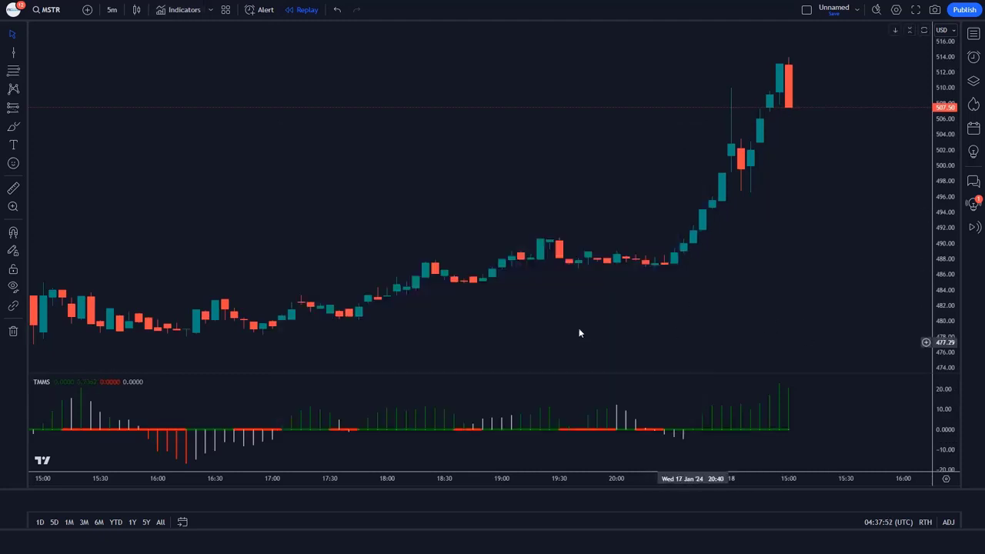
- Add the first Trend Magic script to the chart
{"action": "left_click", "coordinate": [183, 10]}
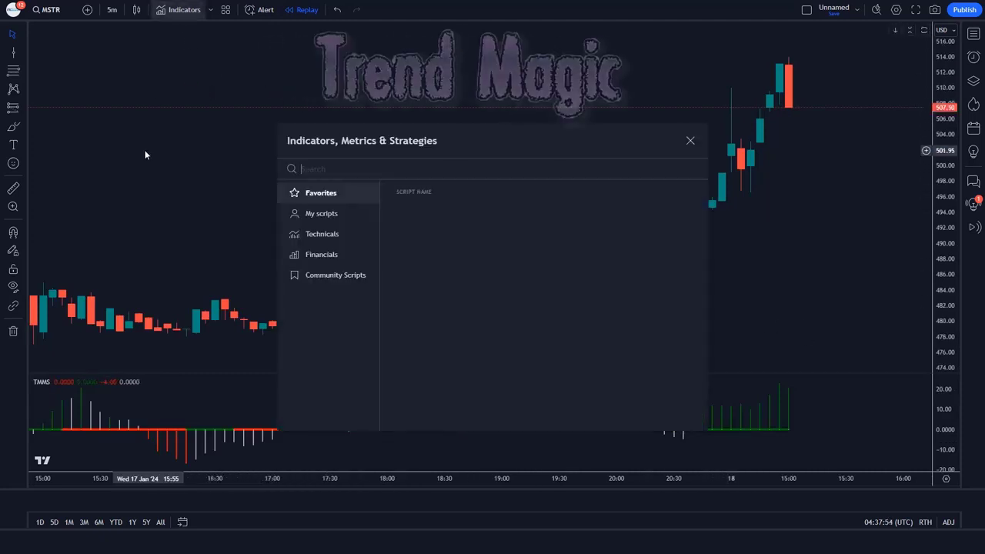
{"action": "type", "text": "Trend Magic"}
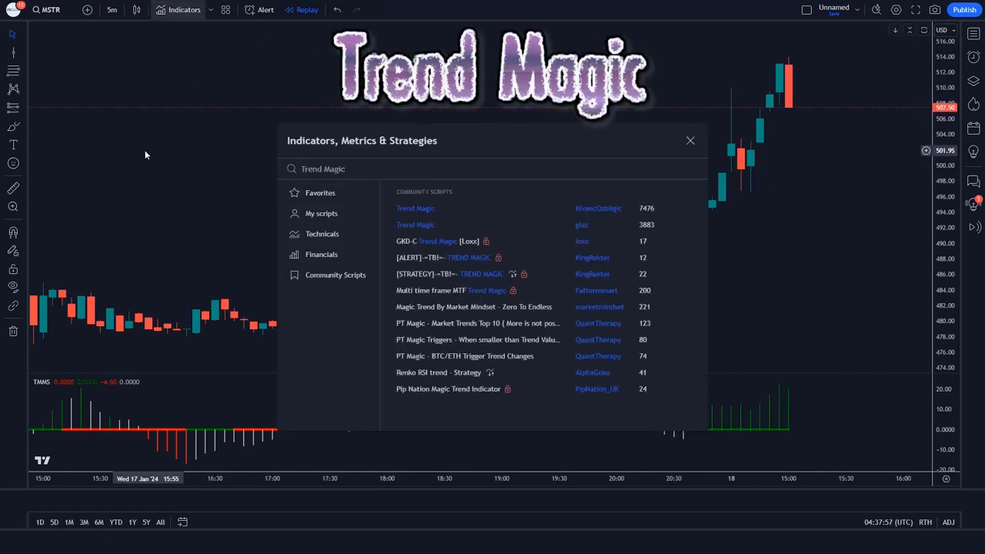
{"action": "left_click", "coordinate": [415, 207]}
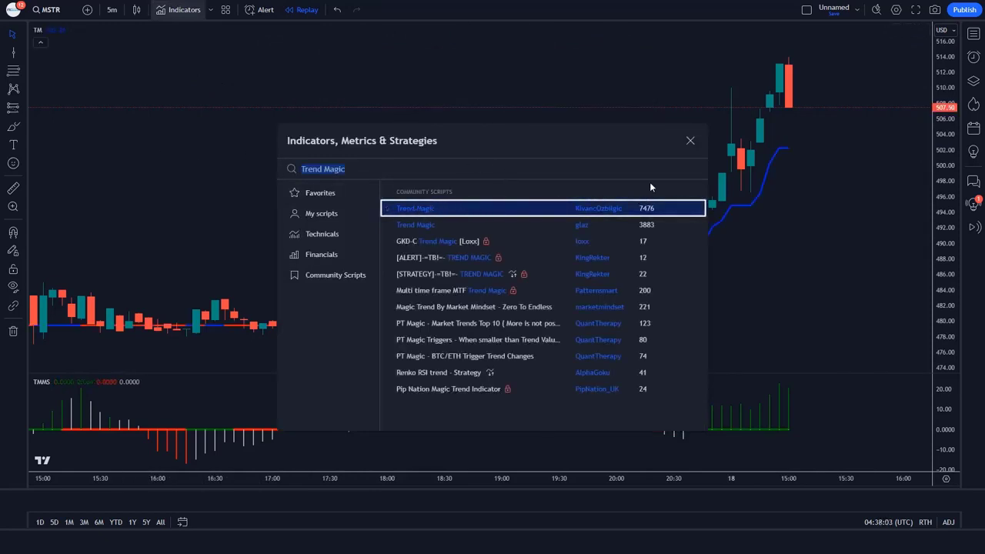
{"action": "left_click", "coordinate": [690, 141]}
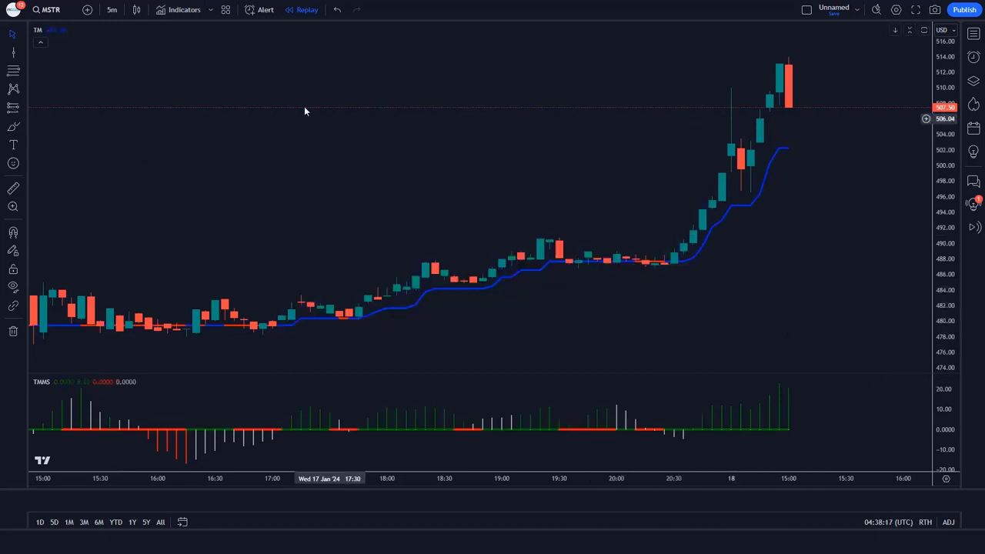
- Search the indicators for 'Trend Trader' and add the first script
{"action": "left_click", "coordinate": [180, 9]}
{"action": "type", "text": "Trend Trader"}
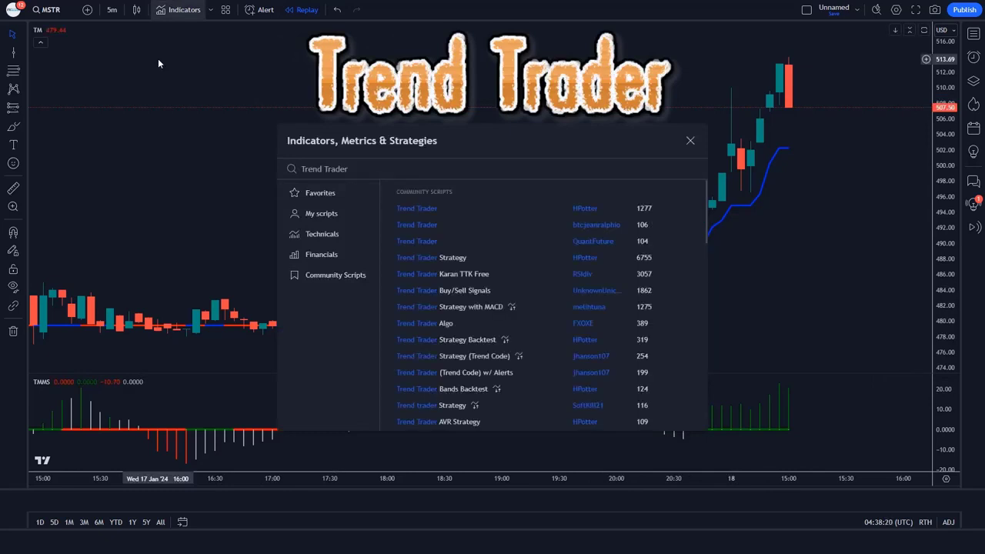
{"action": "key", "text": "ctrl+a"}
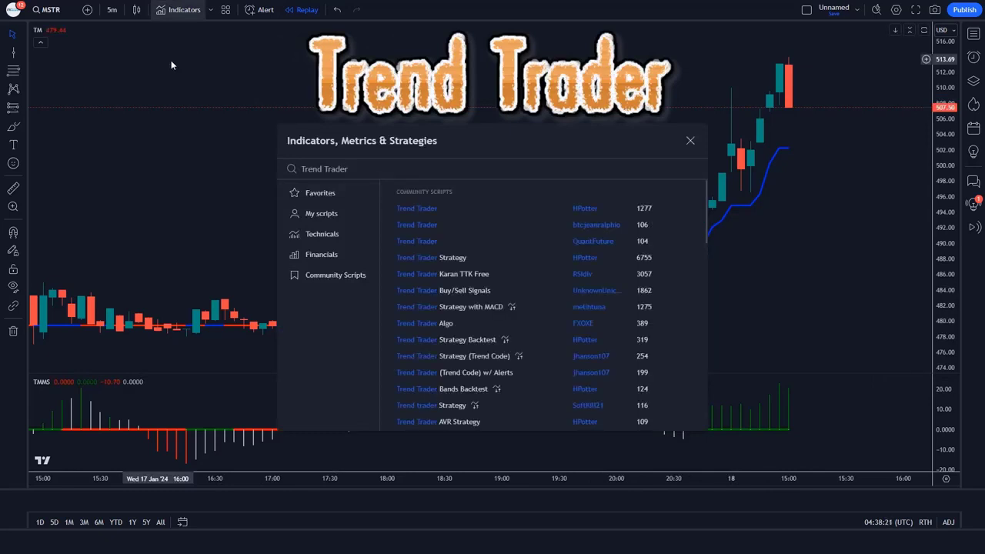
{"action": "left_click", "coordinate": [428, 208]}
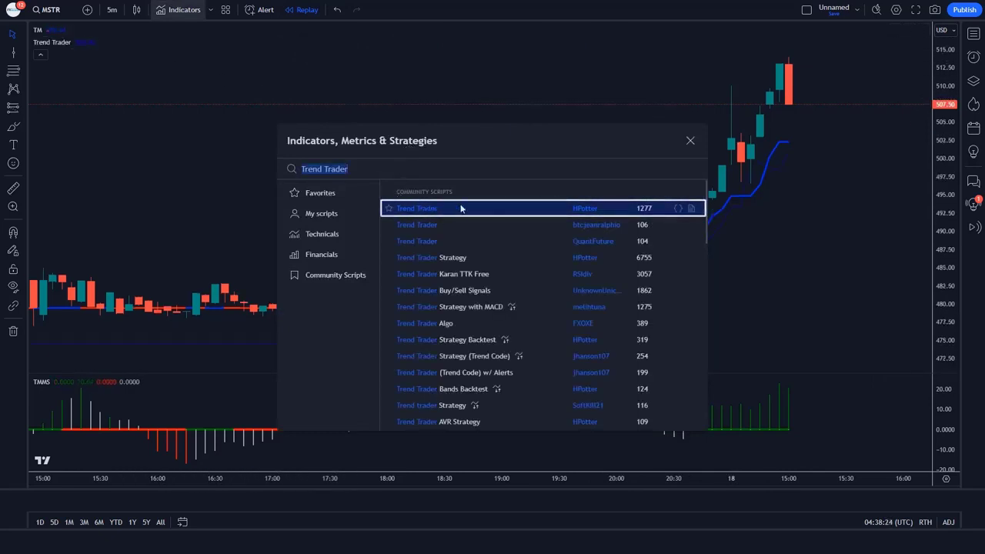
{"action": "left_click", "coordinate": [690, 141]}
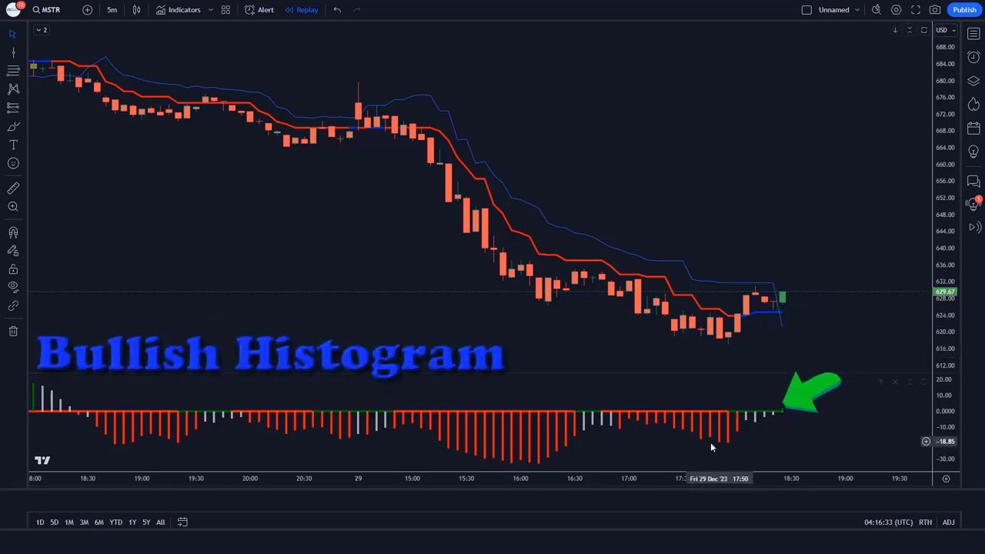
- Place a long at the latest candle with stop 624.38 and target 640.67
{"action": "left_click", "coordinate": [783, 294]}
{"action": "left_click_drag", "start_coordinate": [783, 351], "coordinate": [795, 313]}
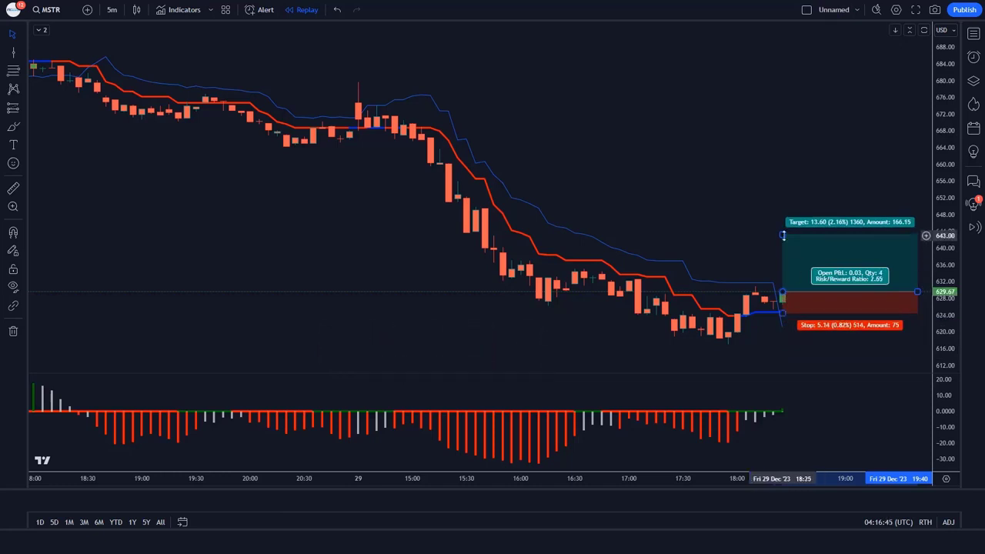
{"action": "left_click_drag", "start_coordinate": [783, 236], "coordinate": [788, 247]}
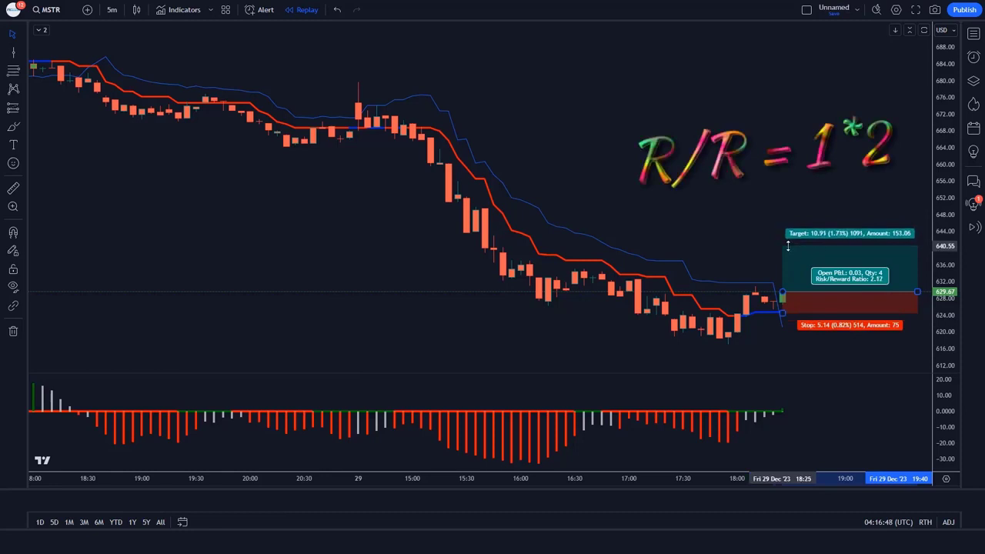
{"action": "left_click", "coordinate": [551, 463]}
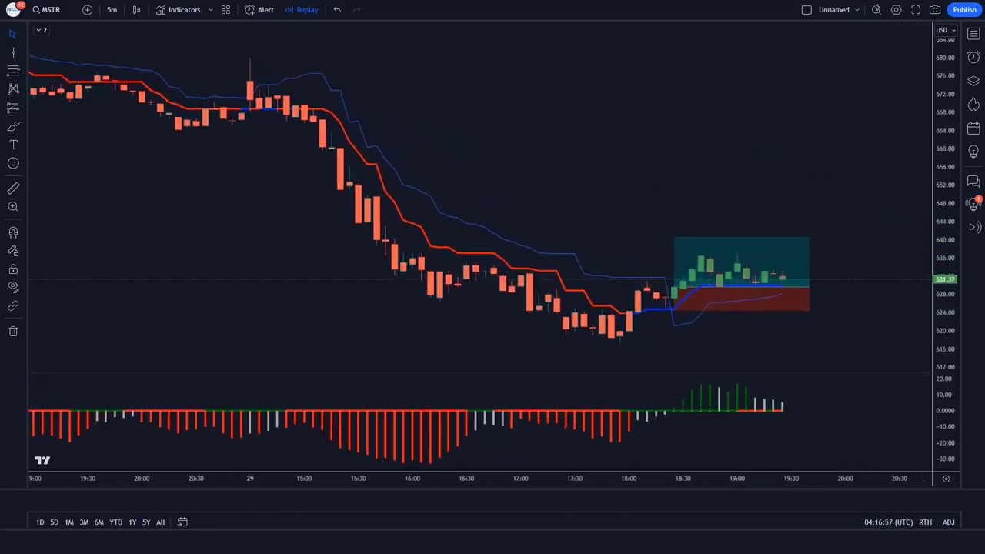
- Extend the long trade's duration to the right and show its result figures
{"action": "left_click", "coordinate": [784, 286]}
{"action": "left_click_drag", "start_coordinate": [784, 285], "coordinate": [843, 352]}
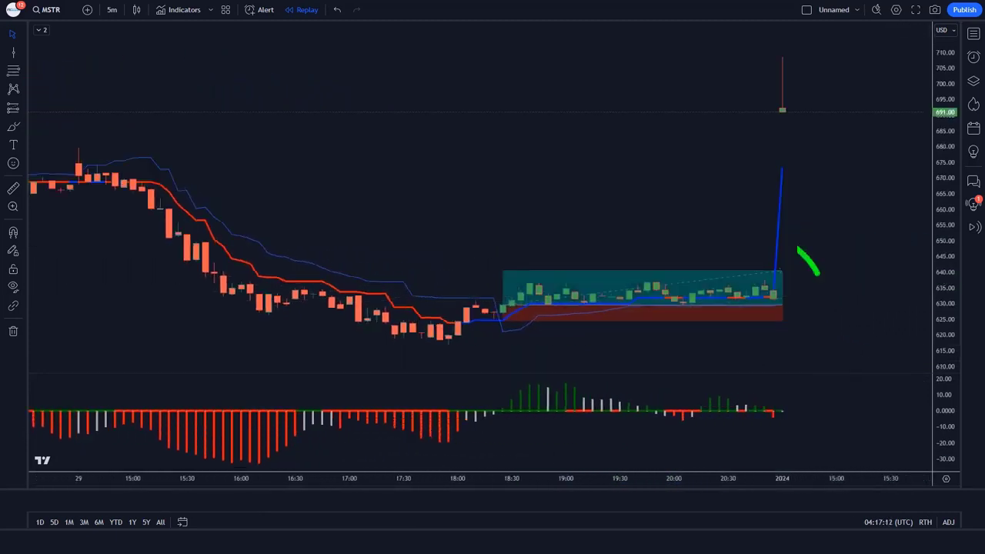
{"action": "left_click", "coordinate": [791, 305]}
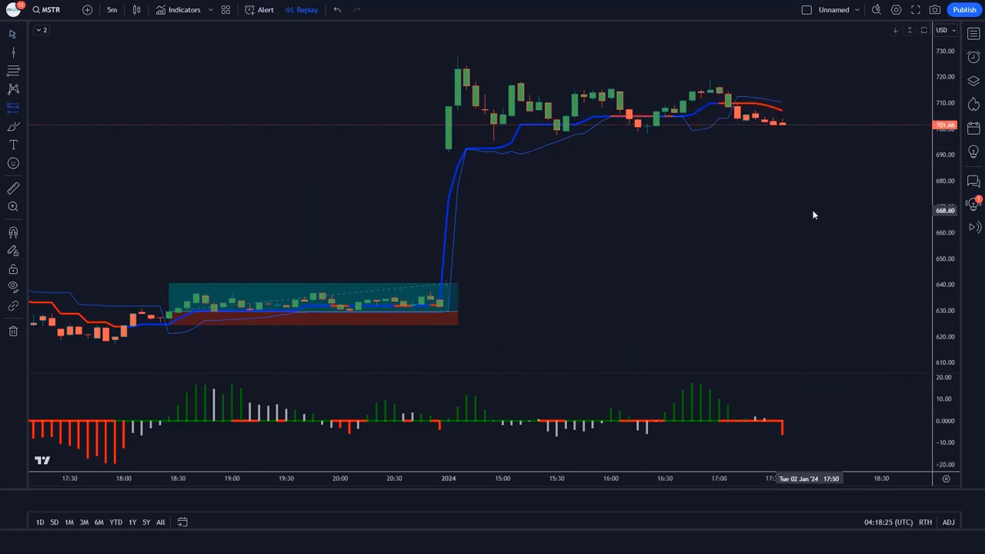
- Place a short at the latest price with stop 708.90 and target about 689
{"action": "left_click", "coordinate": [783, 123]}
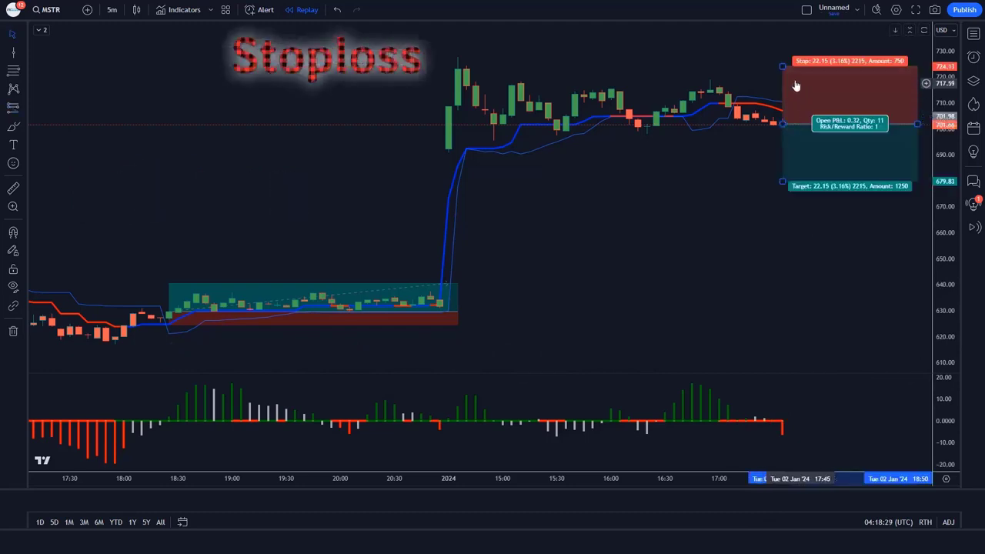
{"action": "left_click_drag", "start_coordinate": [783, 65], "coordinate": [801, 107]}
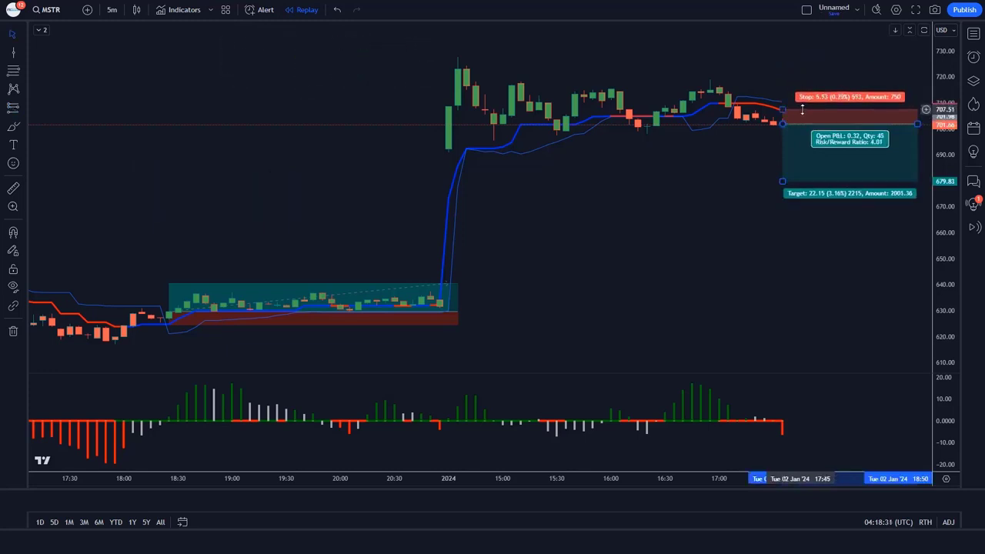
{"action": "left_click_drag", "start_coordinate": [782, 185], "coordinate": [785, 153]}
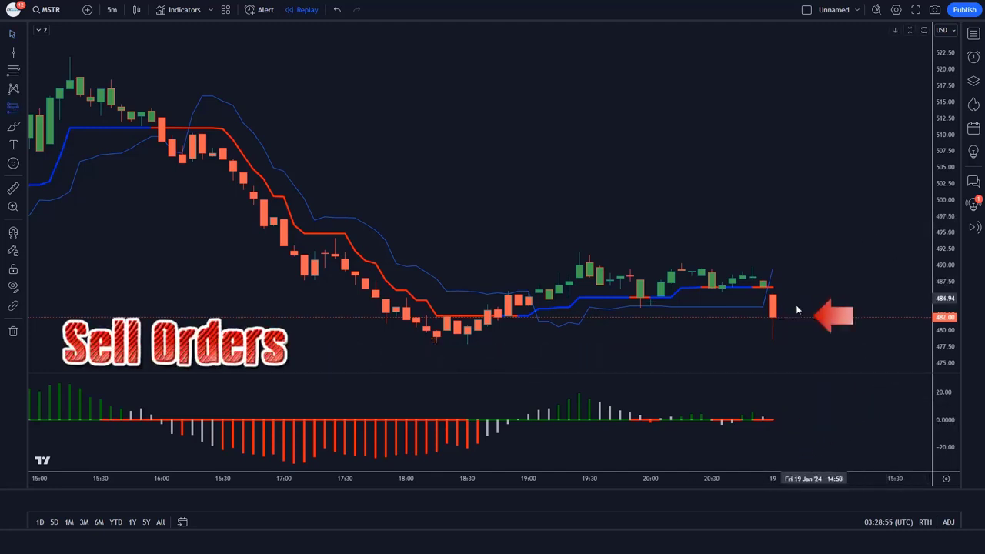
- Place a short near 482 with stop 486.90, sized in time to where it ended
{"action": "left_click", "coordinate": [773, 316]}
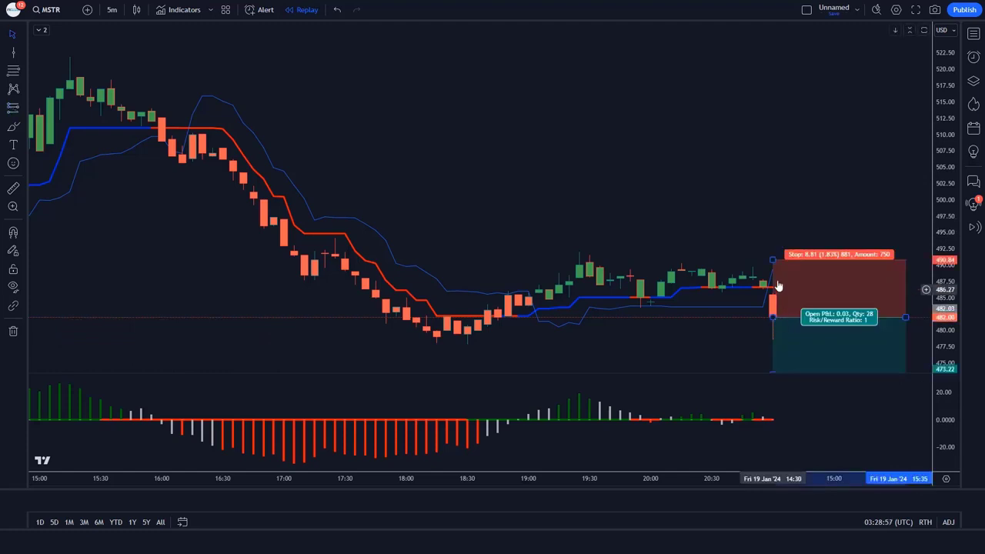
{"action": "left_click_drag", "start_coordinate": [773, 261], "coordinate": [792, 287]}
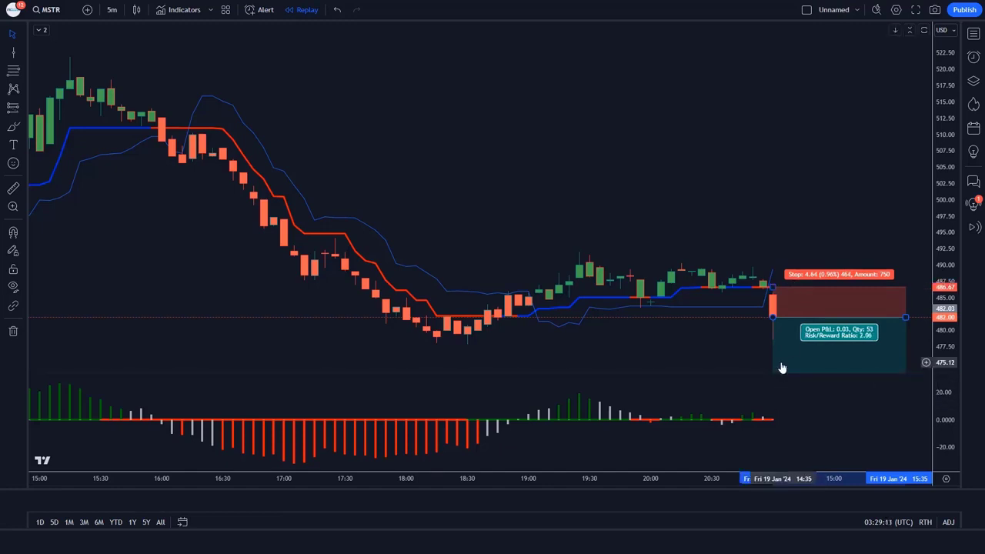
{"action": "left_click", "coordinate": [732, 361]}
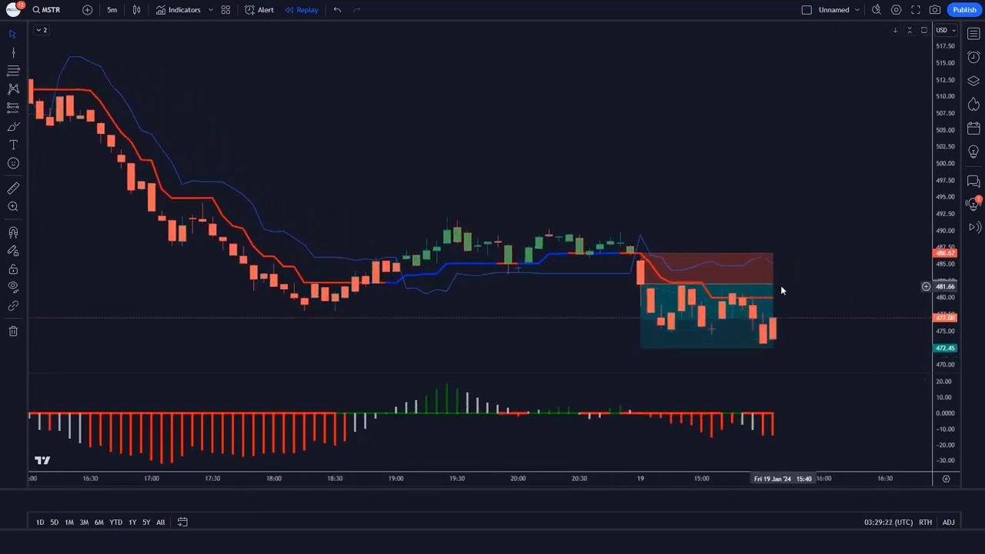
{"action": "left_click_drag", "start_coordinate": [774, 285], "coordinate": [885, 285]}
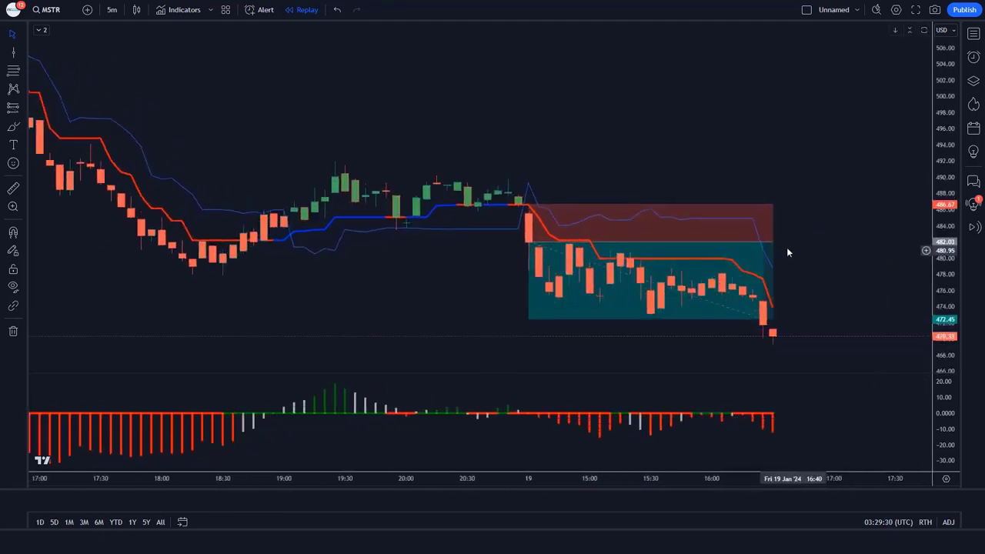
{"action": "left_click", "coordinate": [769, 242]}
{"action": "left_click_drag", "start_coordinate": [768, 242], "coordinate": [762, 242]}
- Deselect the short trade and let replay run until candles rise above the Trend Magic line
{"action": "left_click", "coordinate": [814, 264]}
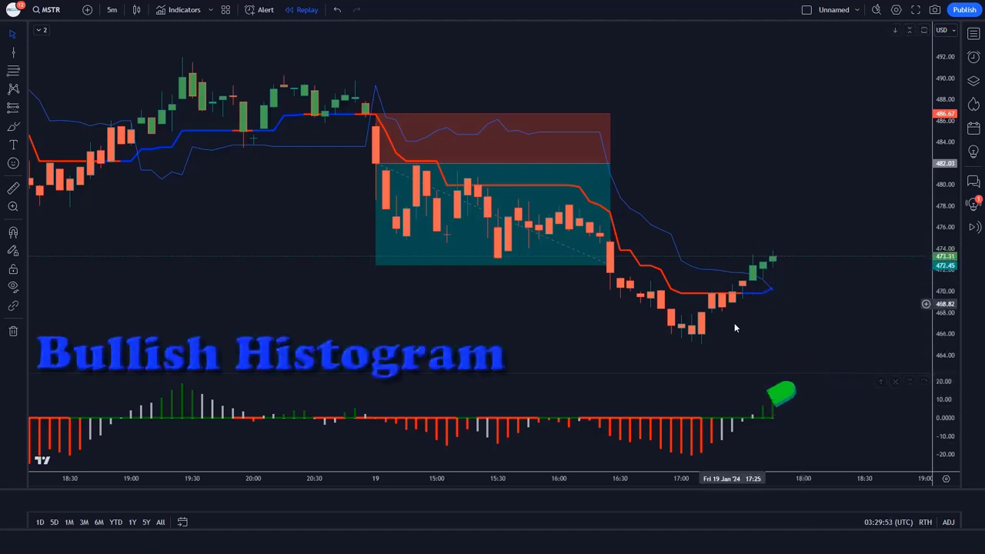
- Place a long at the rebound candle with stop 470.22 and target 479.75, trimmed to its exit
{"action": "left_click", "coordinate": [773, 255]}
{"action": "left_click_drag", "start_coordinate": [773, 314], "coordinate": [794, 286]}
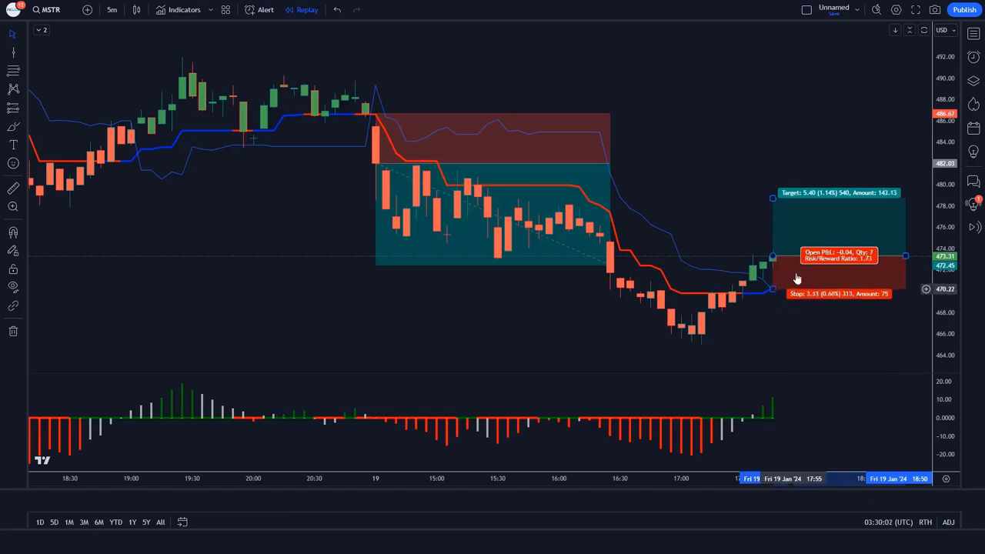
{"action": "left_click_drag", "start_coordinate": [773, 198], "coordinate": [773, 187]}
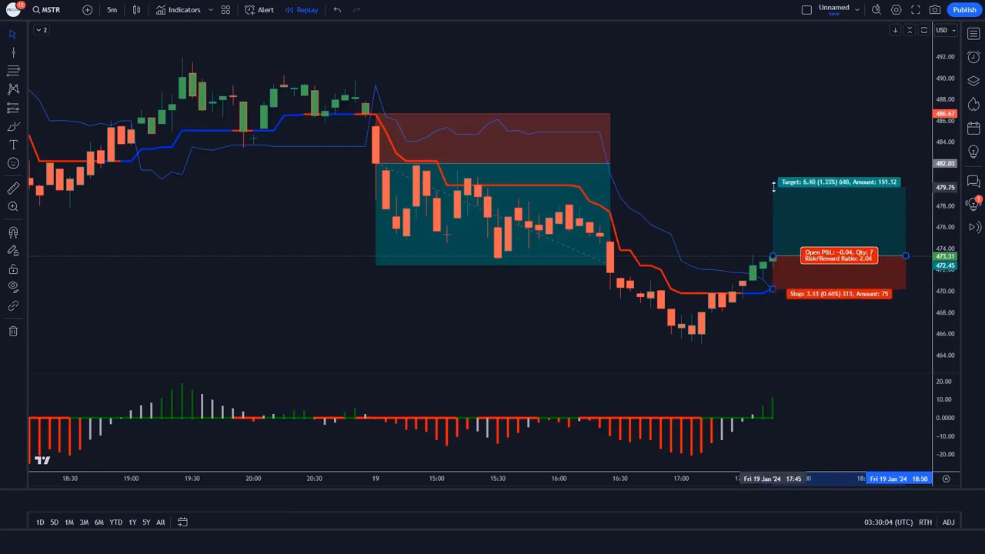
{"action": "left_click", "coordinate": [748, 353]}
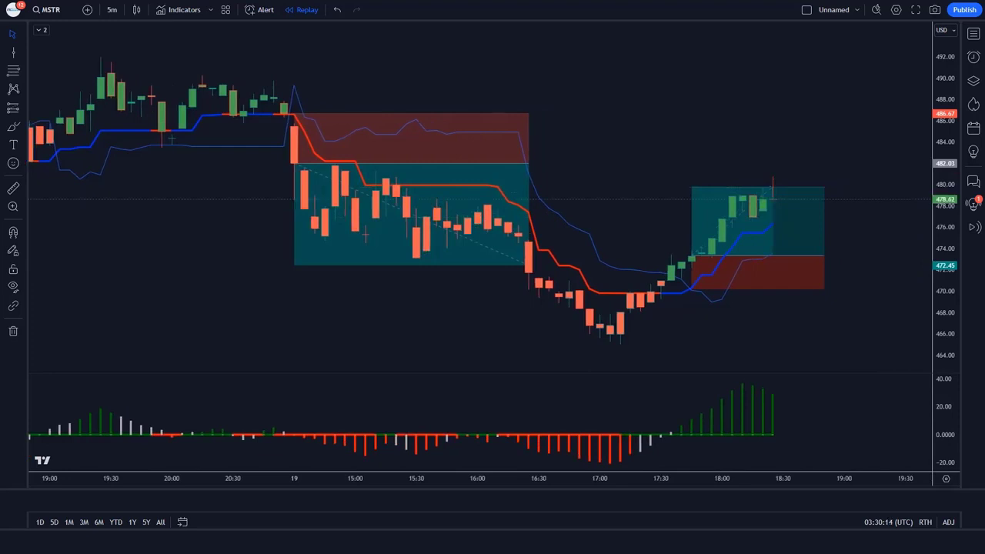
{"action": "left_click_drag", "start_coordinate": [822, 255], "coordinate": [783, 255]}
{"action": "left_click", "coordinate": [503, 411]}
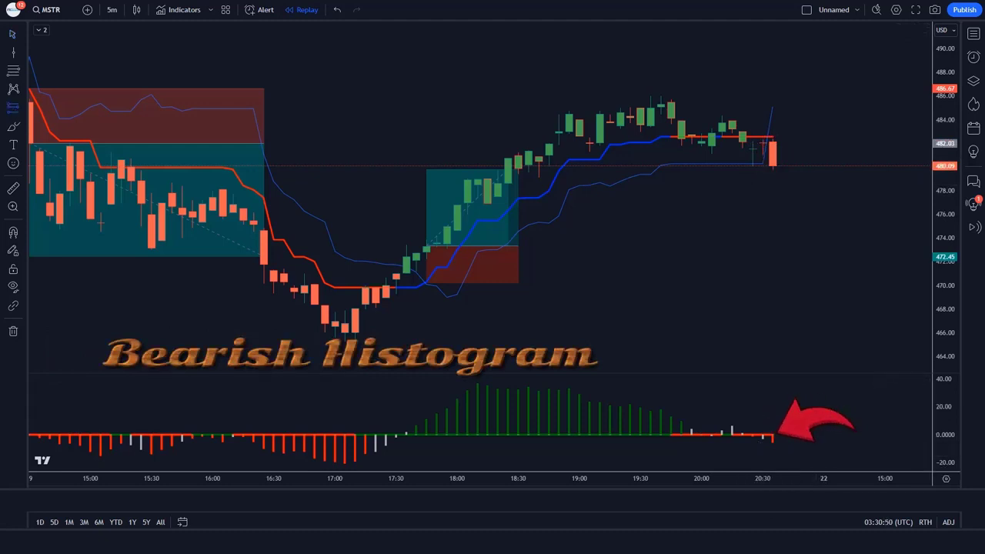
- Place a short at the latest candle with stop 482.66 and target 474.99
{"action": "left_click", "coordinate": [772, 165]}
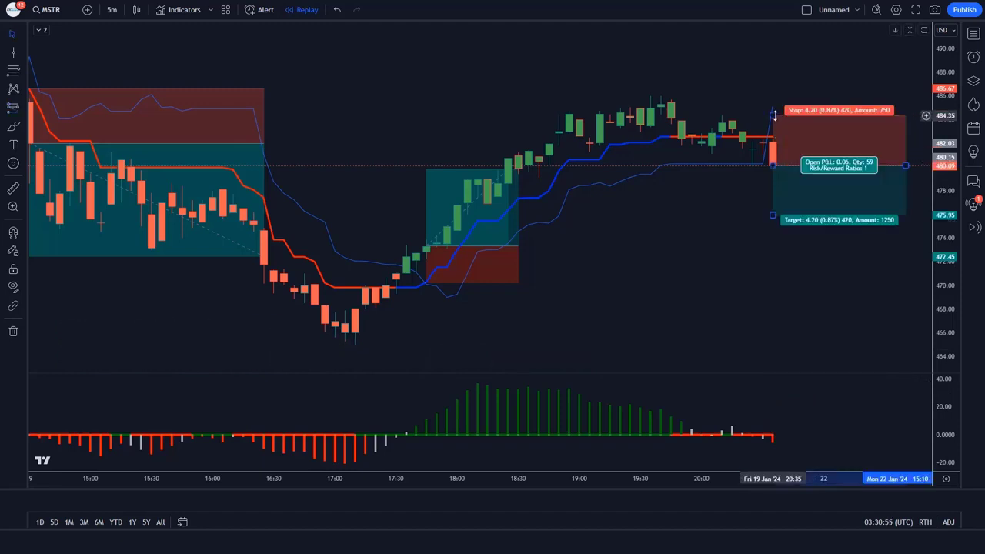
{"action": "left_click_drag", "start_coordinate": [793, 133], "coordinate": [796, 136]}
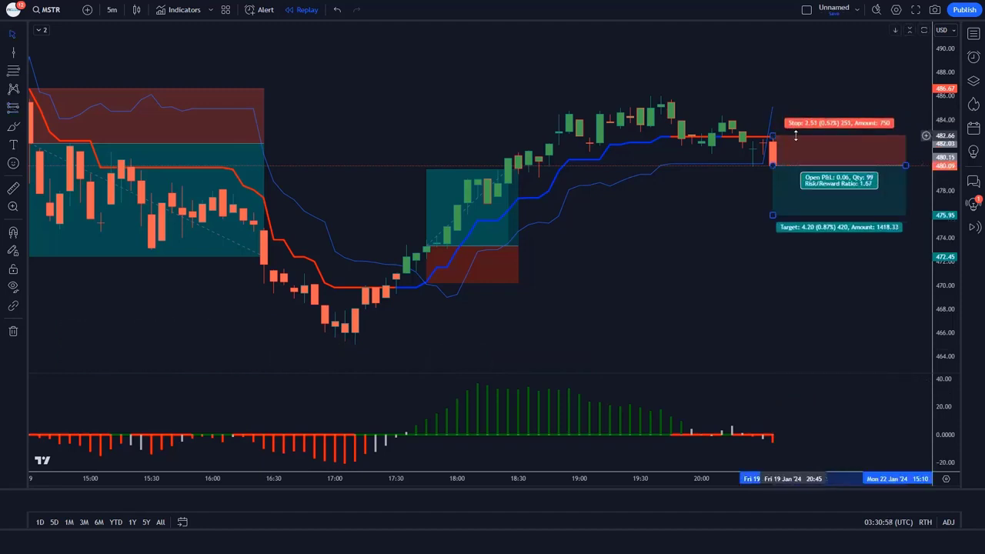
{"action": "left_click_drag", "start_coordinate": [774, 215], "coordinate": [778, 227]}
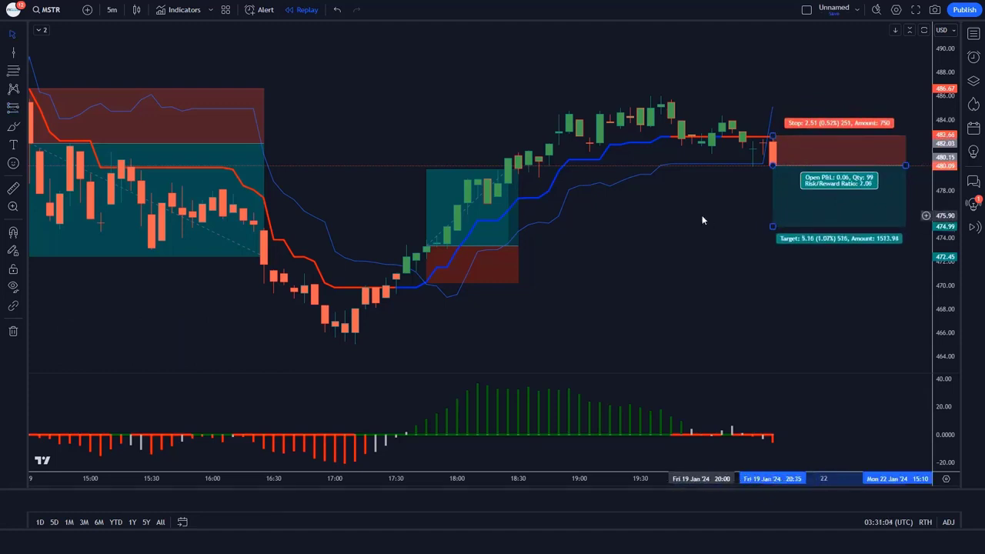
{"action": "left_click", "coordinate": [589, 369]}
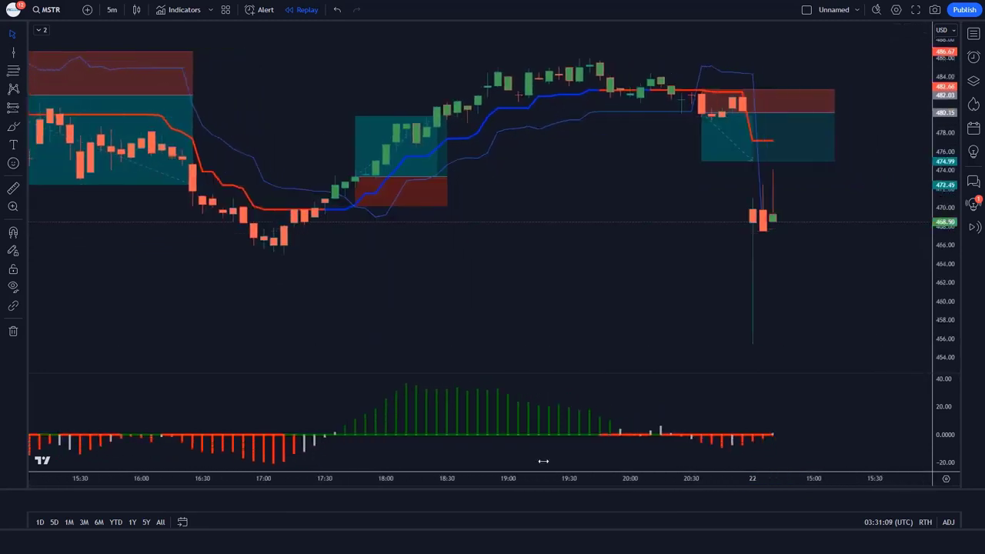
- Shorten the short trade's box to end where the trade closed
{"action": "left_click", "coordinate": [835, 113]}
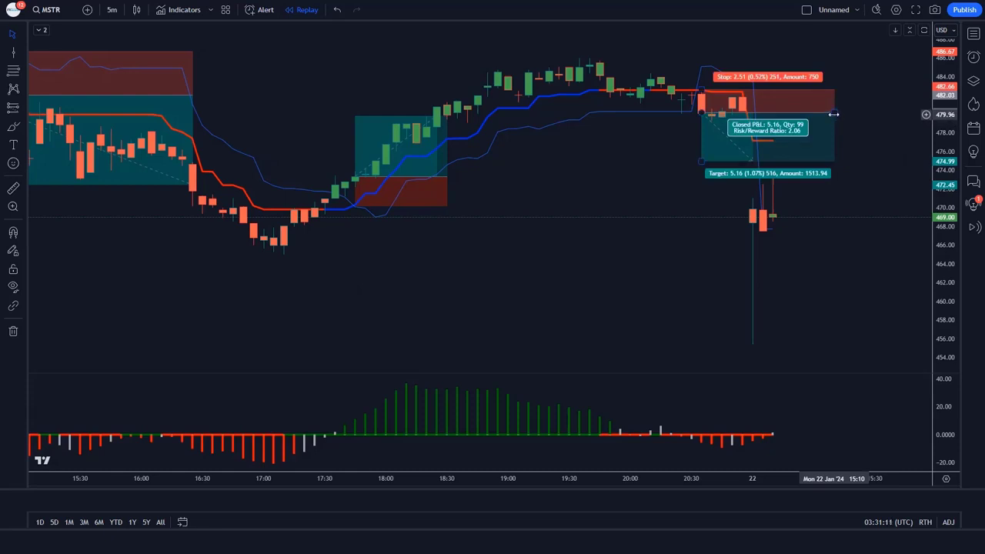
{"action": "left_click_drag", "start_coordinate": [835, 113], "coordinate": [752, 114]}
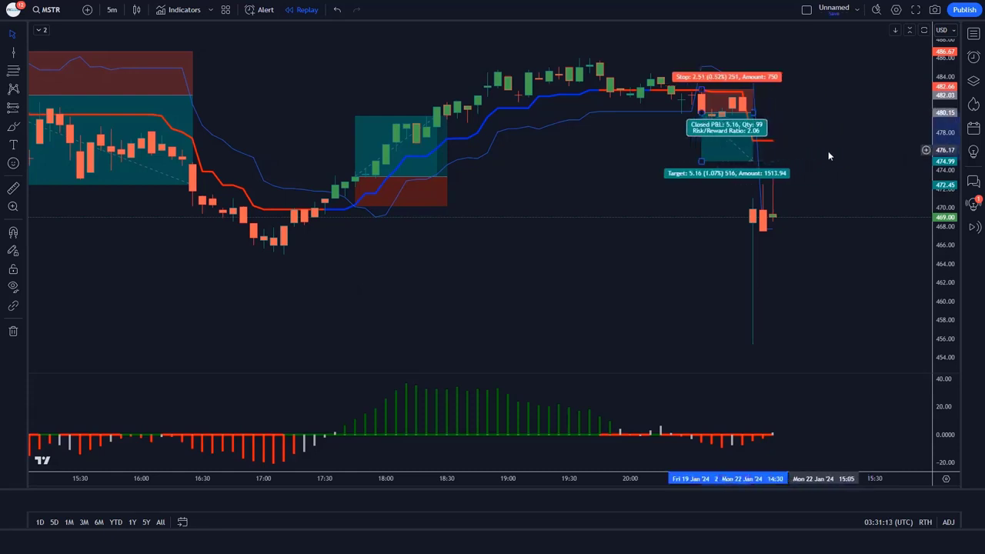
{"action": "left_click", "coordinate": [829, 154]}
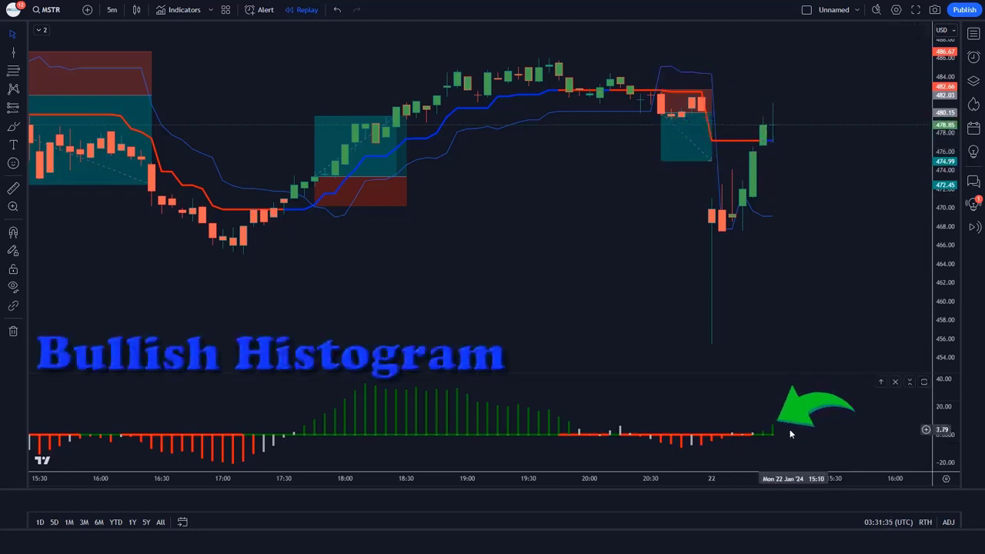
- Place a long at the latest candle with a tighter stop, 4.17 target, and shortened span
{"action": "left_click", "coordinate": [773, 125]}
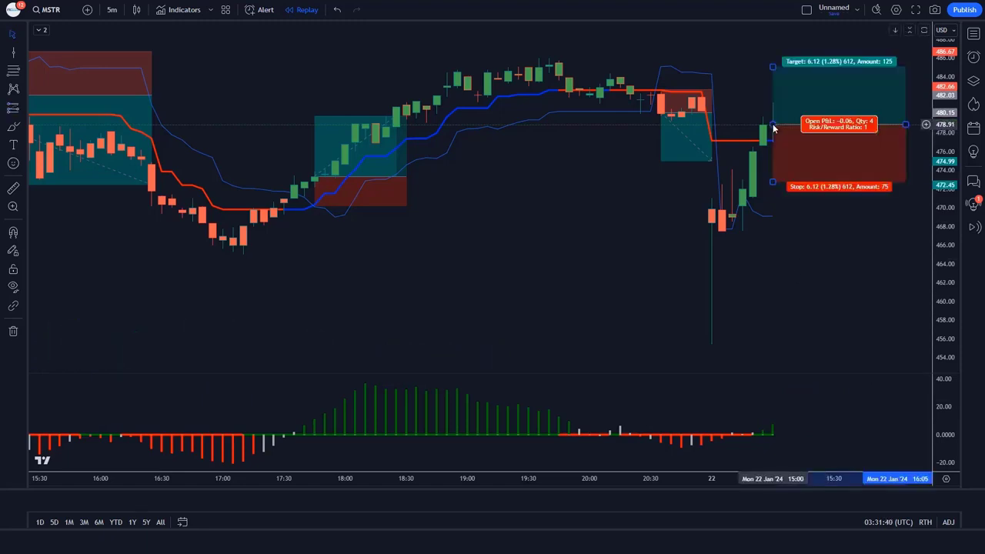
{"action": "left_click_drag", "start_coordinate": [775, 187], "coordinate": [793, 143]}
{"action": "left_click_drag", "start_coordinate": [771, 67], "coordinate": [773, 86]}
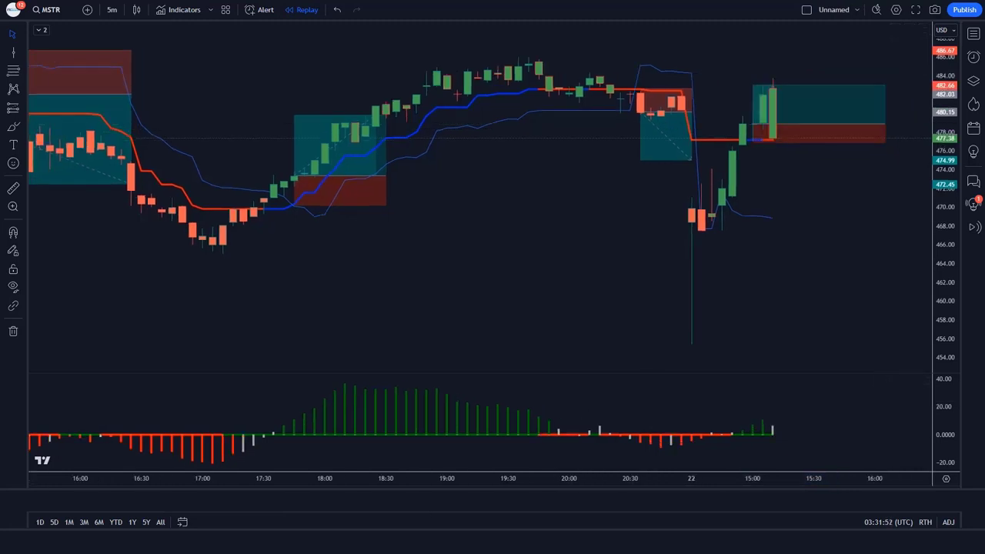
{"action": "left_click_drag", "start_coordinate": [887, 130], "coordinate": [851, 140]}
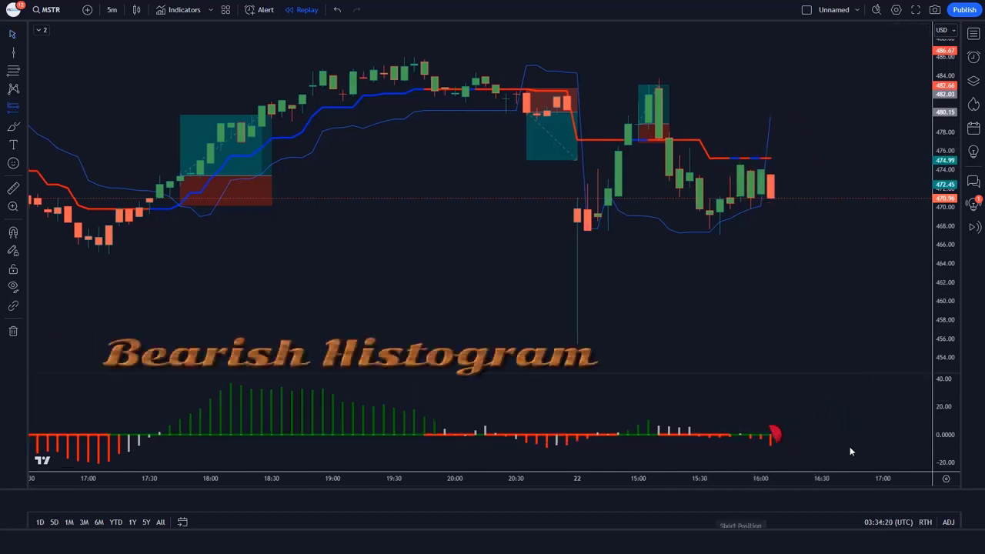
- Place a short from 471 with stop 475.28 and target 462.39
{"action": "left_click", "coordinate": [770, 198]}
{"action": "left_click_drag", "start_coordinate": [785, 141], "coordinate": [787, 157]}
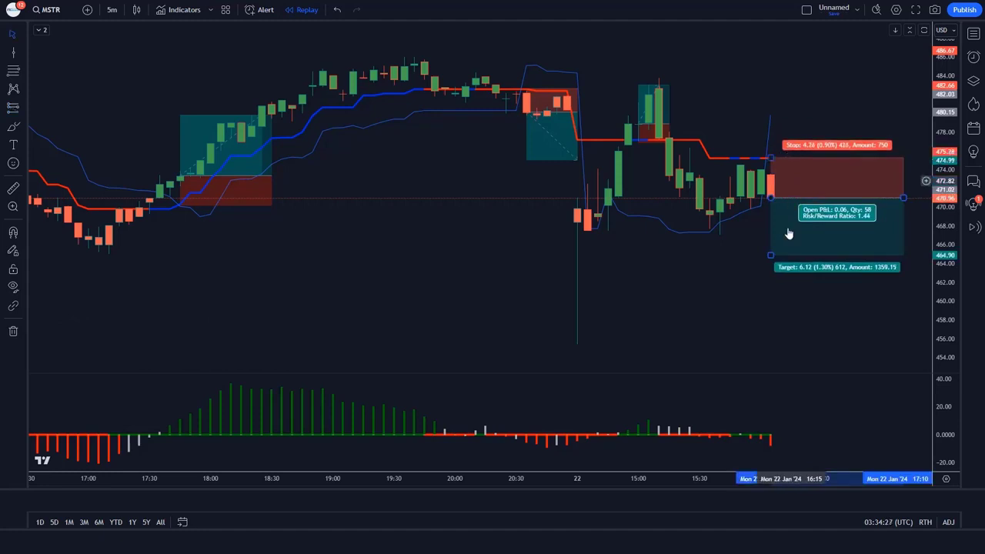
{"action": "left_click_drag", "start_coordinate": [771, 254], "coordinate": [774, 279]}
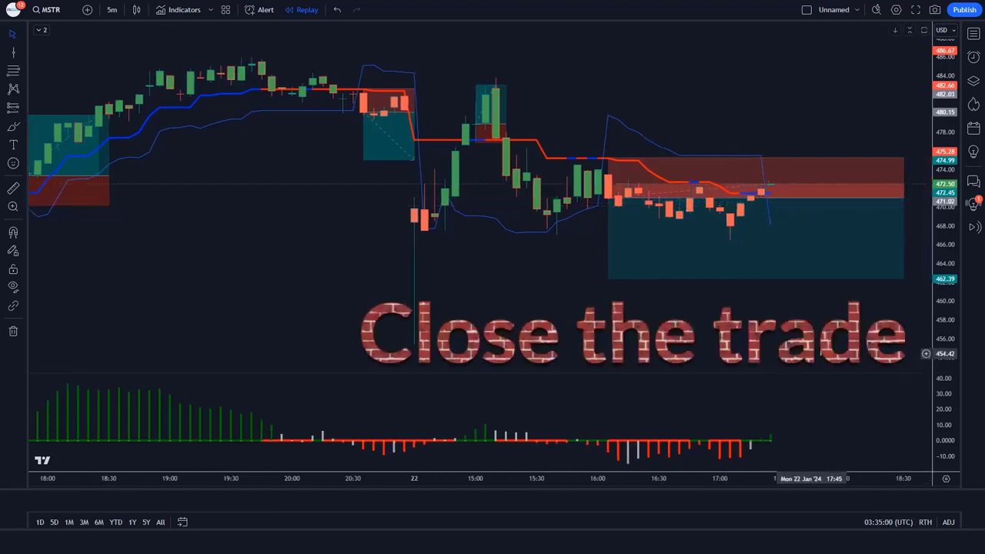
- Shorten the short position so it ends at the bullish crossover candle
{"action": "left_click_drag", "start_coordinate": [904, 209], "coordinate": [761, 210]}
{"action": "left_click", "coordinate": [814, 237]}
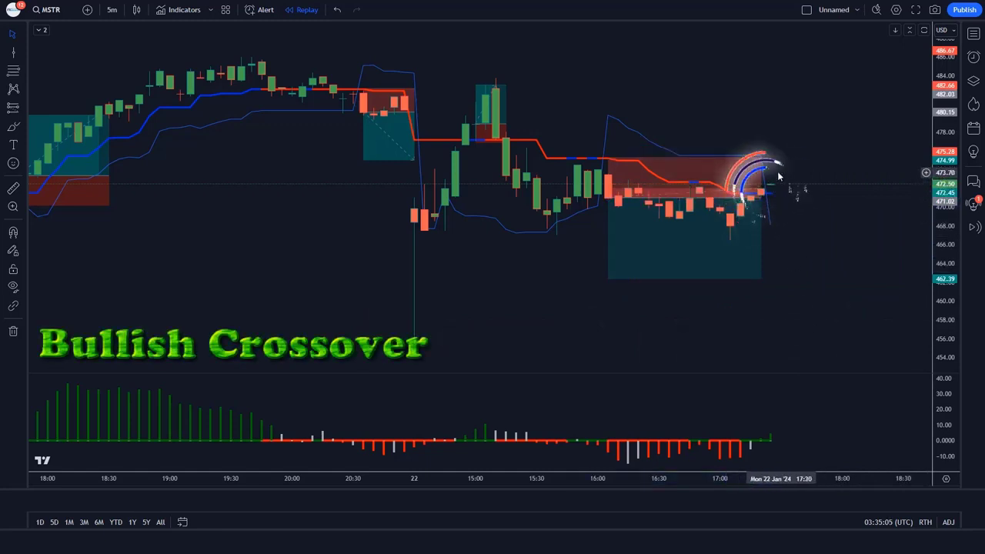
{"action": "left_click", "coordinate": [762, 223]}
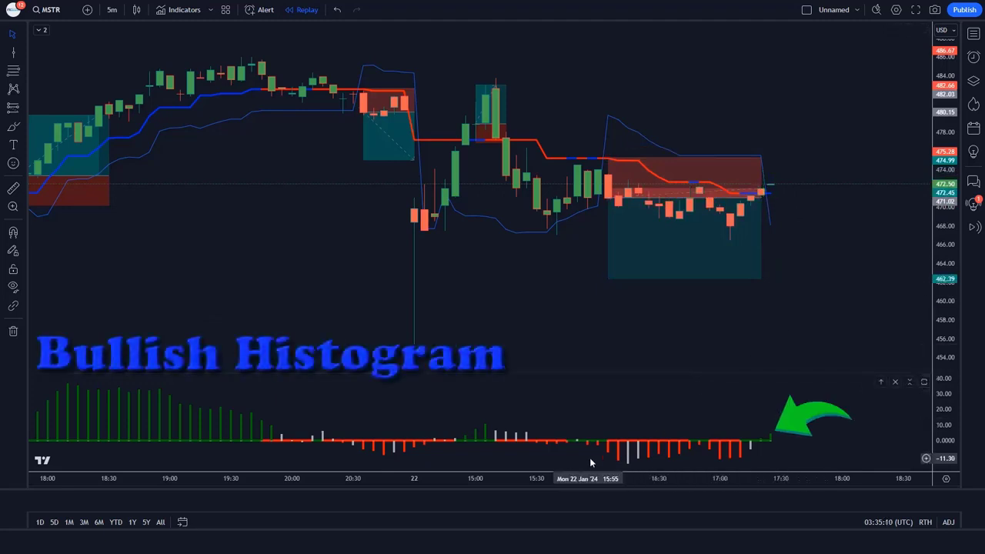
- Add a long position near 473 with a tight stop and lowered target, trimmed to its close
{"action": "left_click", "coordinate": [770, 184]}
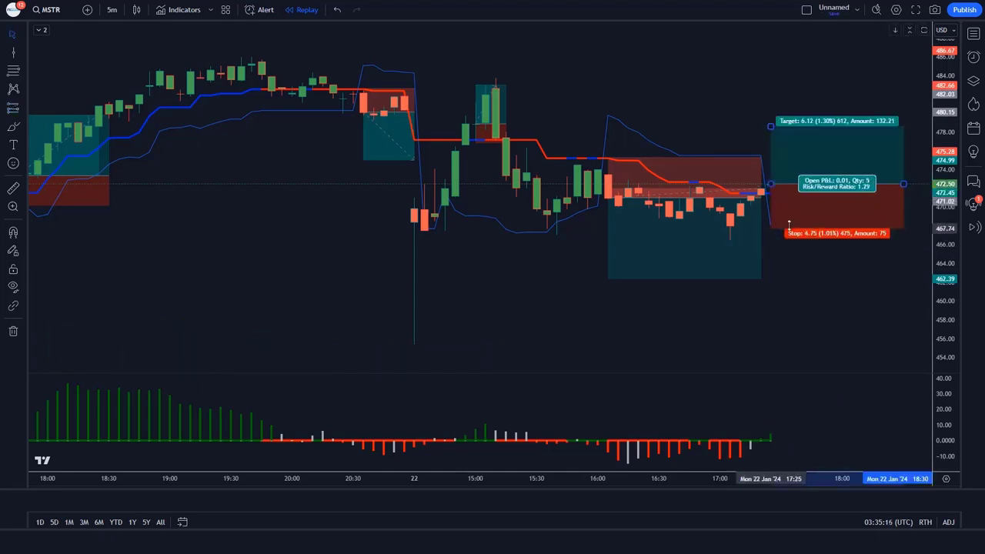
{"action": "left_click_drag", "start_coordinate": [789, 225], "coordinate": [795, 193]}
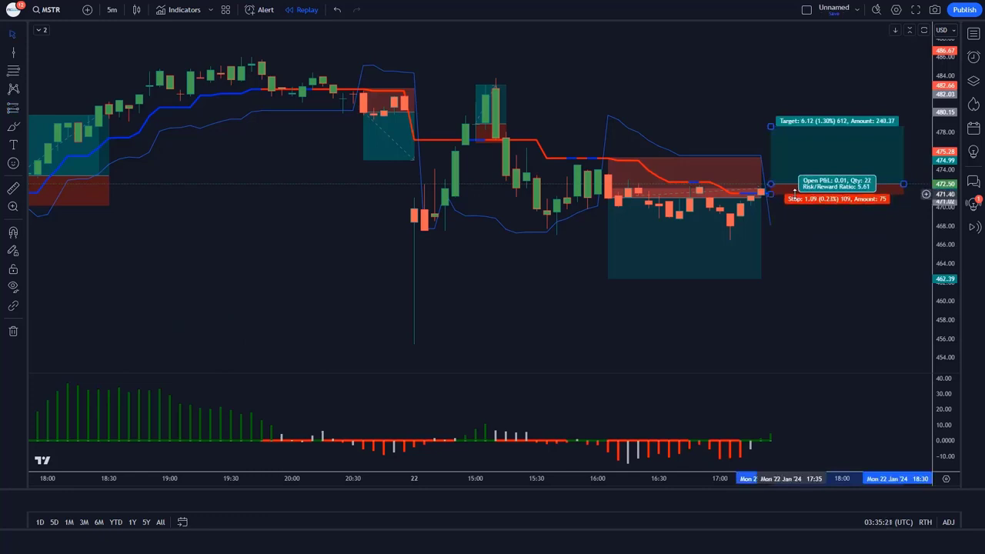
{"action": "left_click_drag", "start_coordinate": [777, 124], "coordinate": [778, 159]}
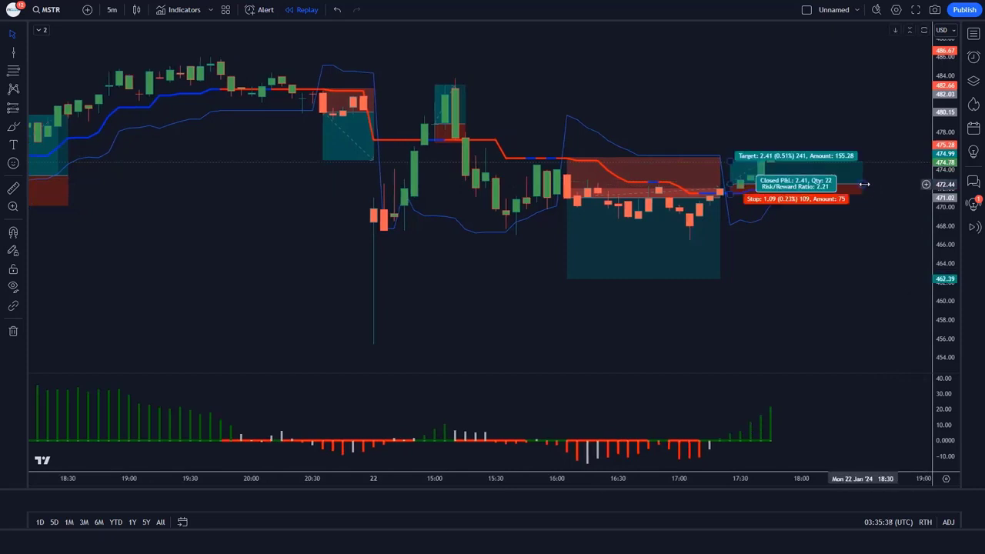
{"action": "left_click_drag", "start_coordinate": [864, 184], "coordinate": [768, 182]}
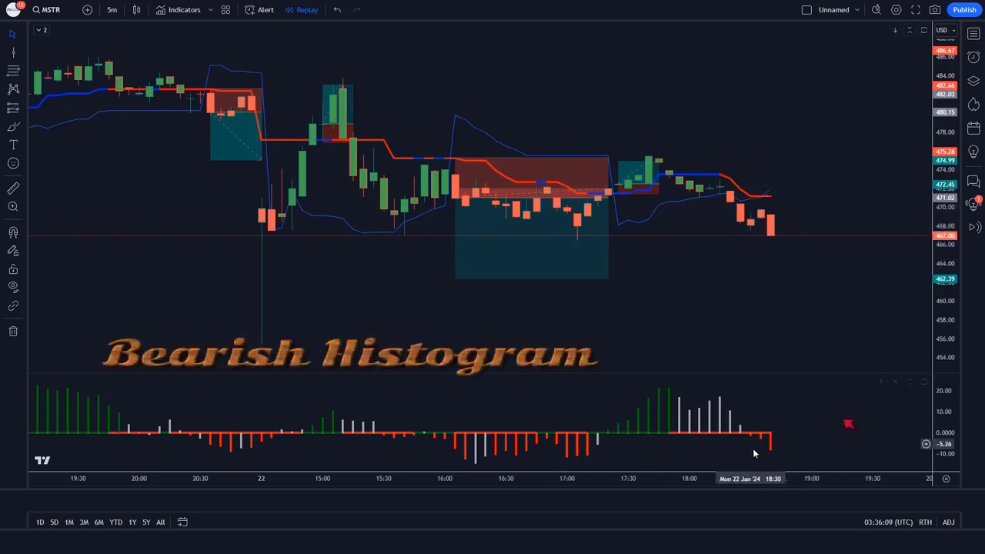
- Place a short position at the latest candle near 467, stop about 471.24, target 458.62
{"action": "left_click", "coordinate": [770, 234]}
{"action": "left_click_drag", "start_coordinate": [788, 191], "coordinate": [792, 195]}
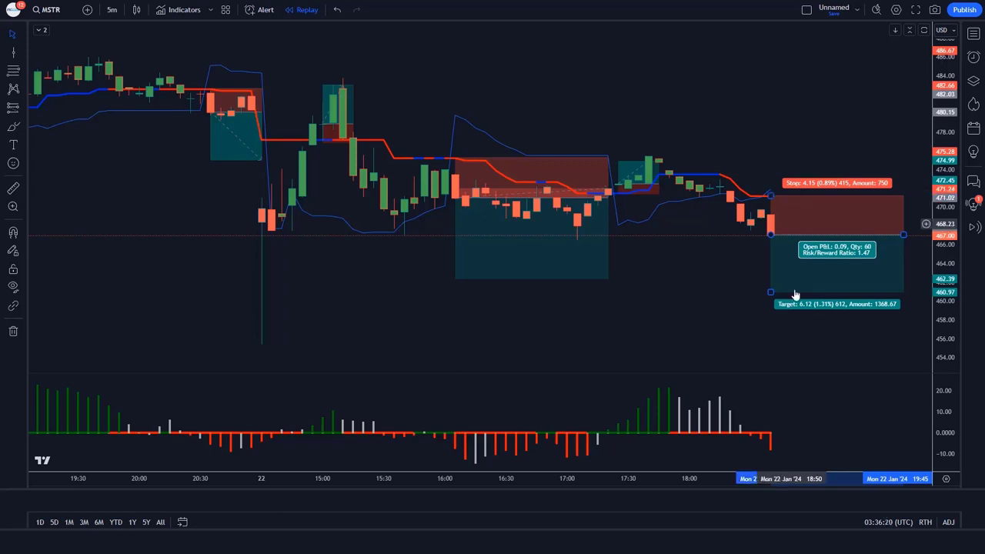
{"action": "left_click_drag", "start_coordinate": [770, 292], "coordinate": [772, 314]}
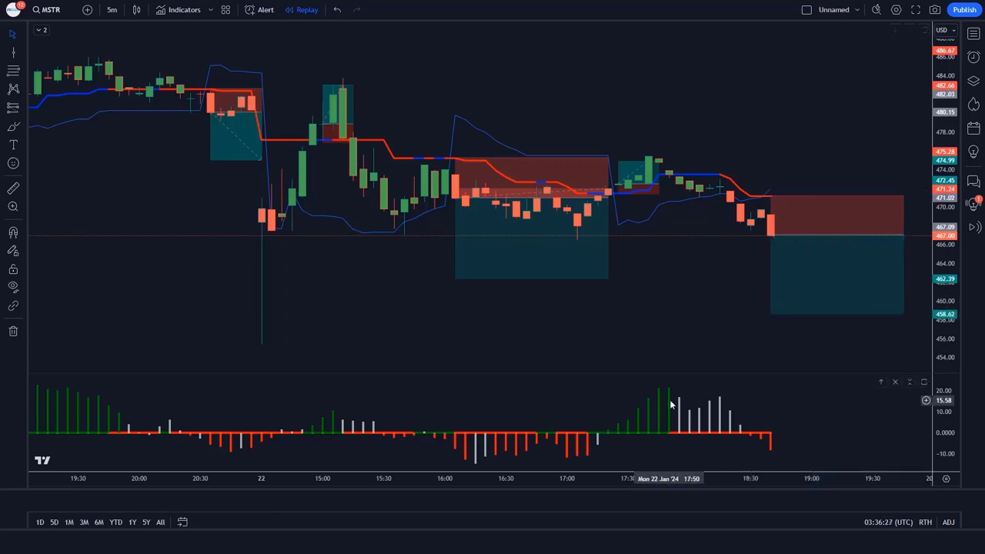